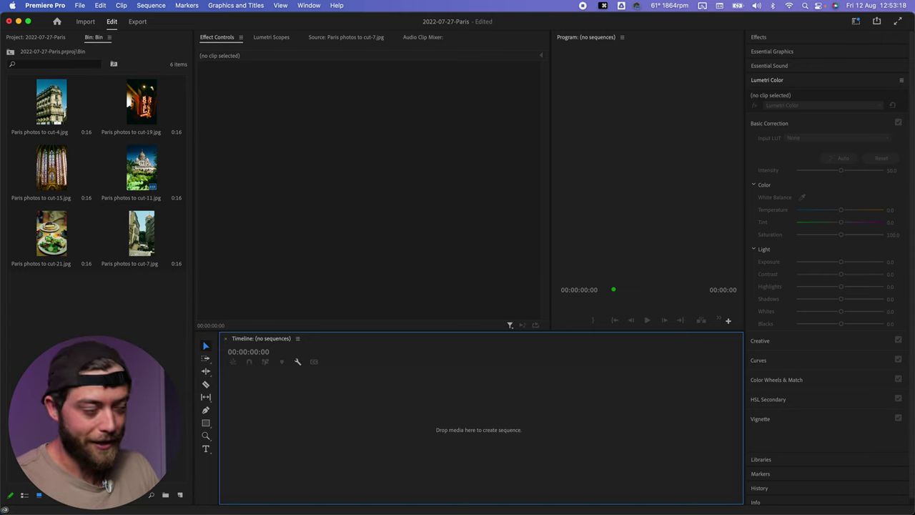
- Confirm in the Timeline preferences that still images default to 15 frames, then close Preferences
key(super+comma)
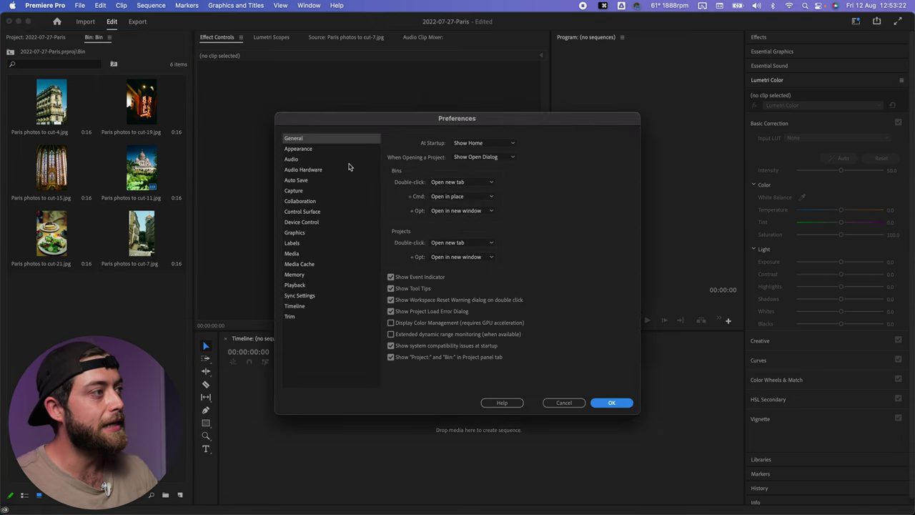
click(320, 308)
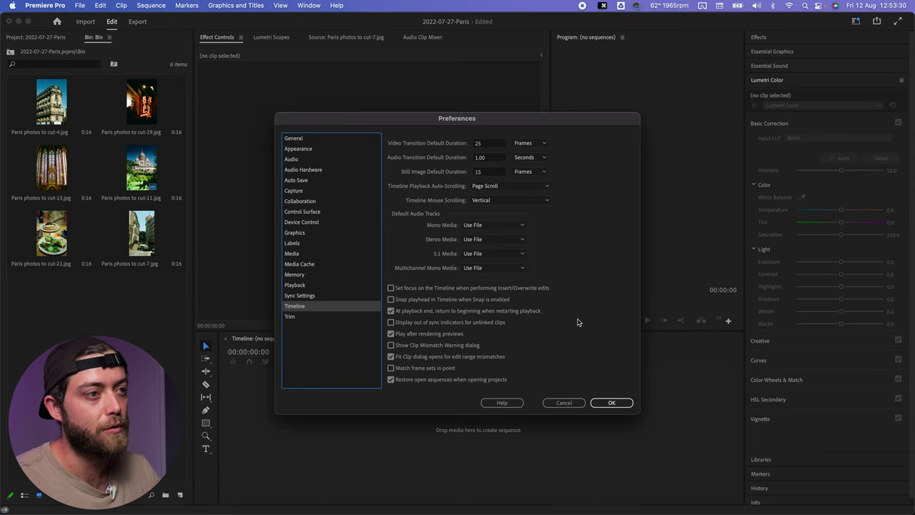
click(612, 402)
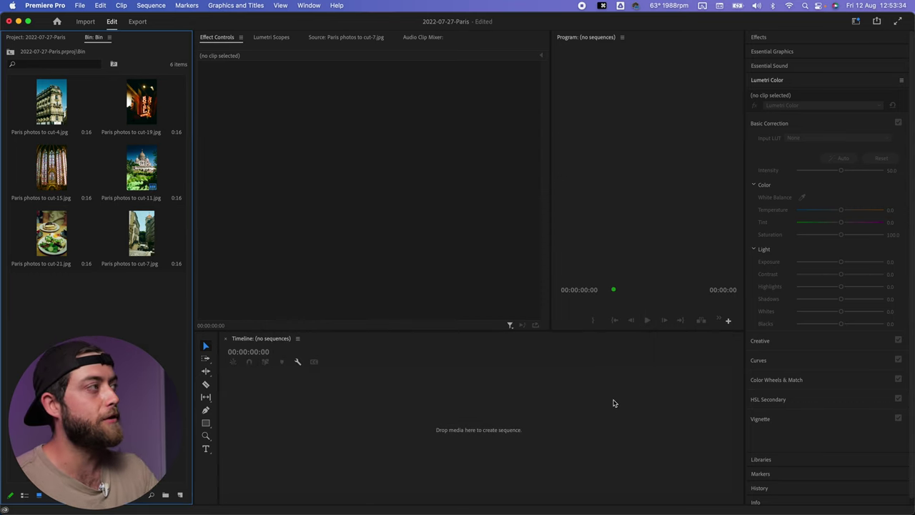
- Create a new sequence from all six Paris photos in the bin
click(58, 104)
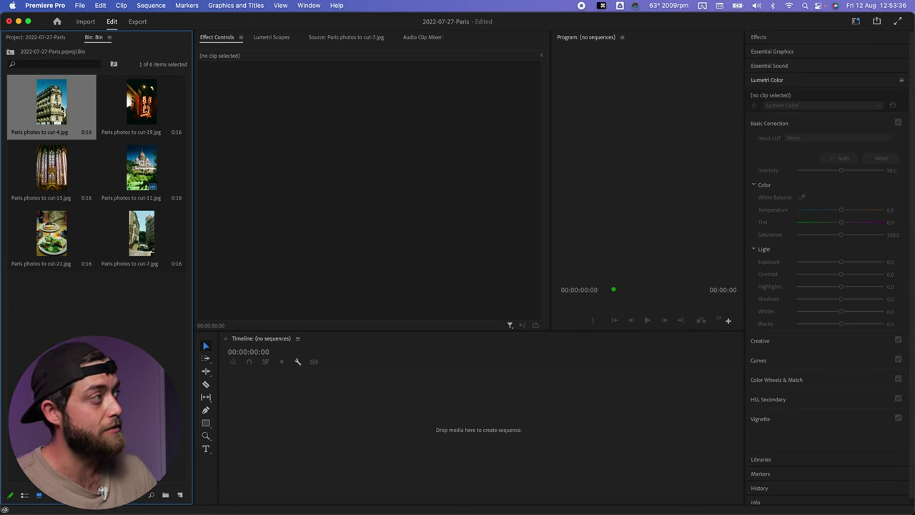
shift+click(148, 237)
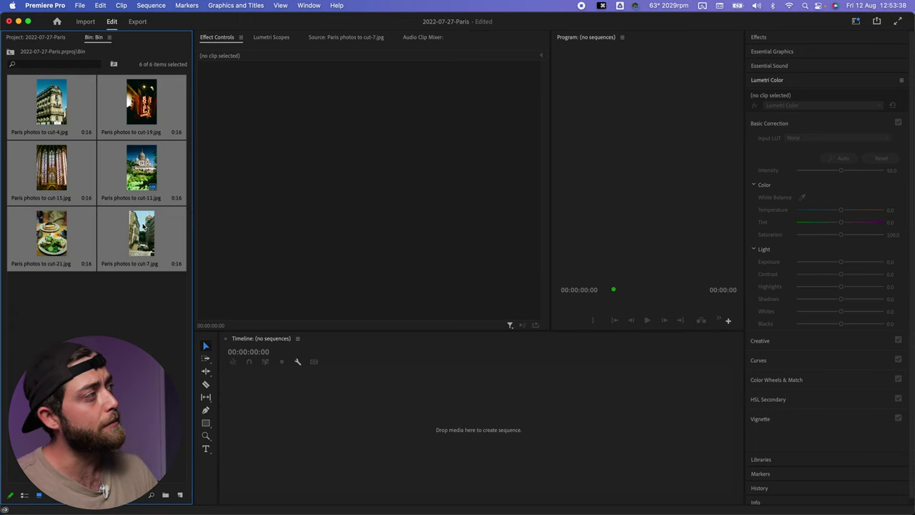
right_click(141, 237)
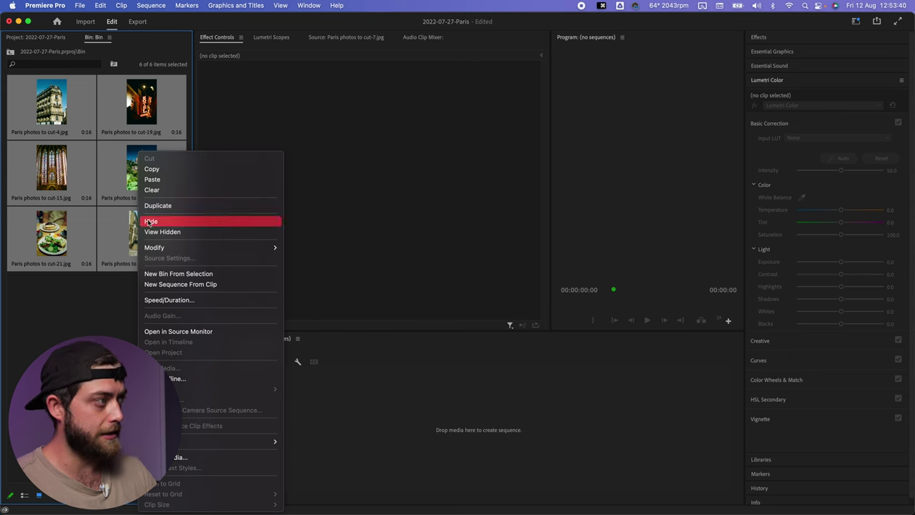
click(225, 284)
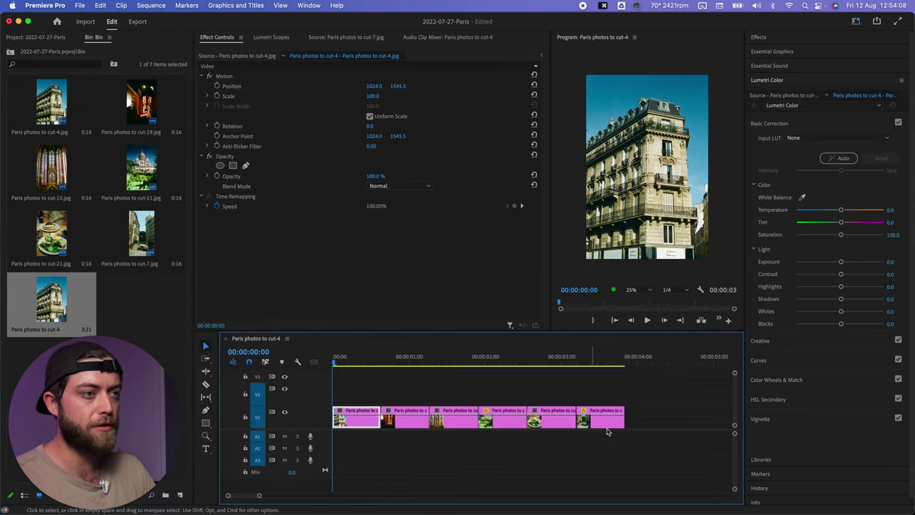
- Duplicate the photo clips onto V2 and shift the lower V1 copies 5 frames later
drag(637, 403, 371, 397)
key(super+a)
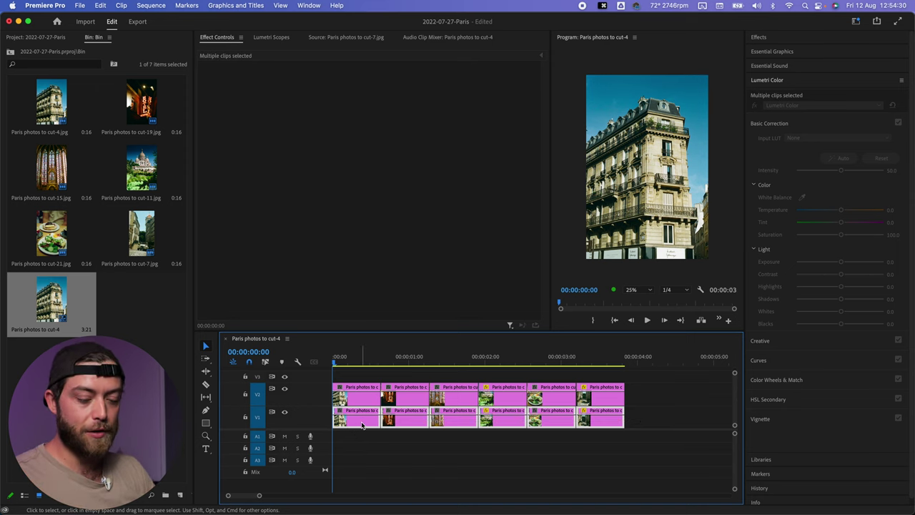
text(+5)
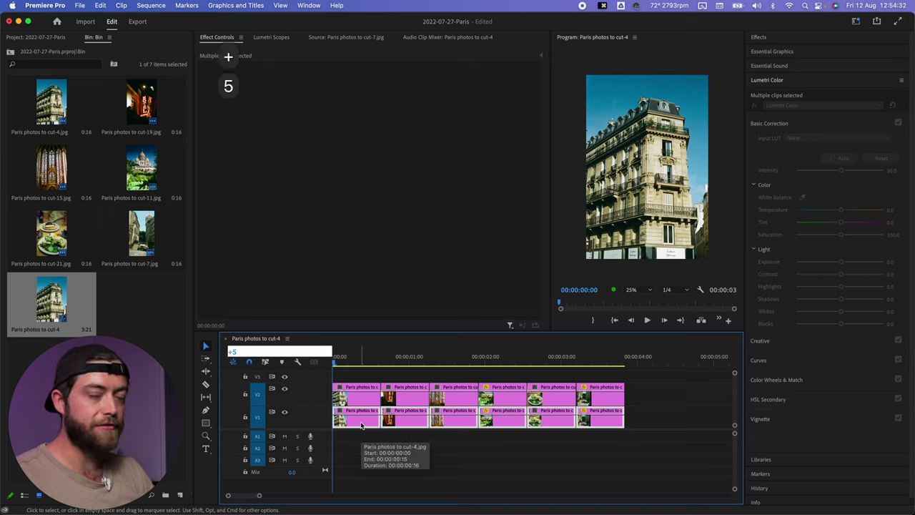
key(Return)
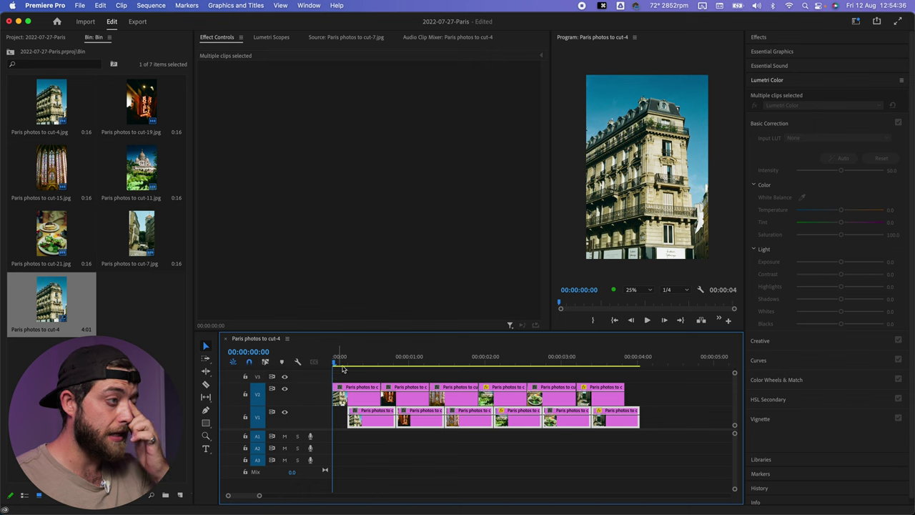
drag(333, 363, 385, 366)
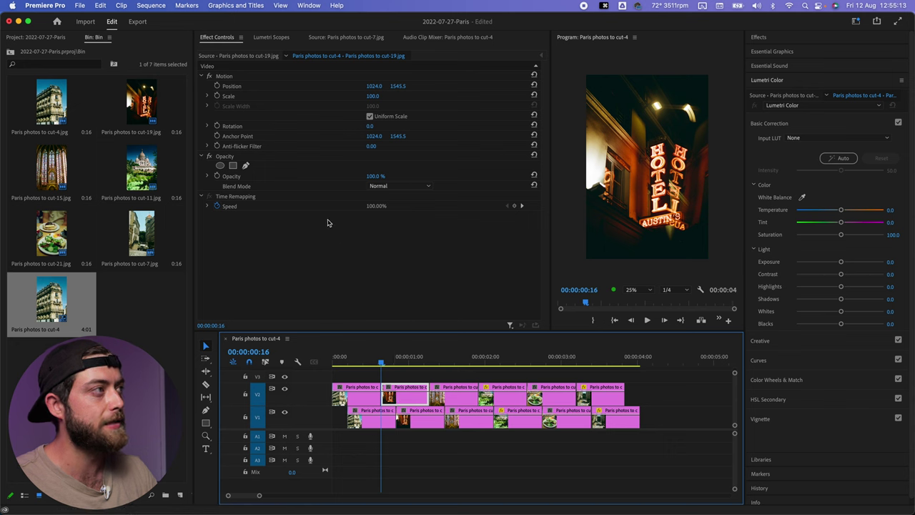
- Draw a closed pen opacity mask around the neon HOTEL sign and scrub nearby frames to check it
click(245, 165)
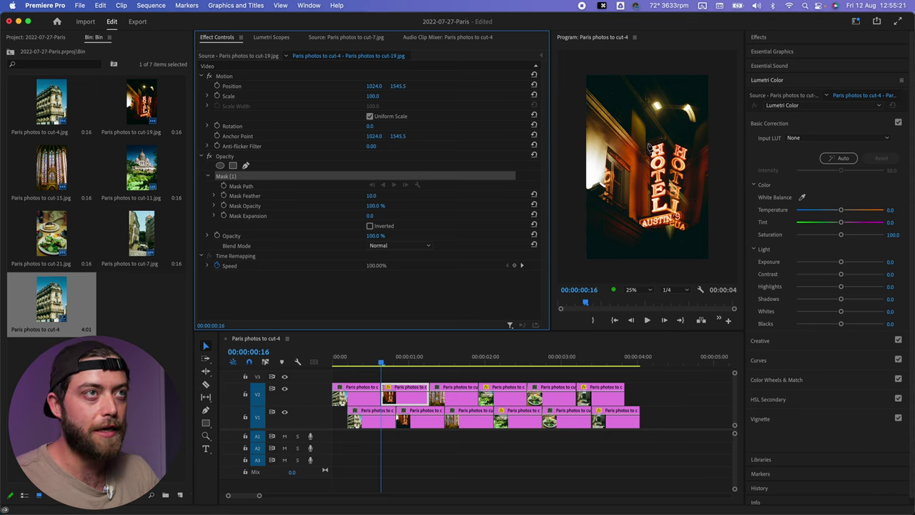
click(649, 146)
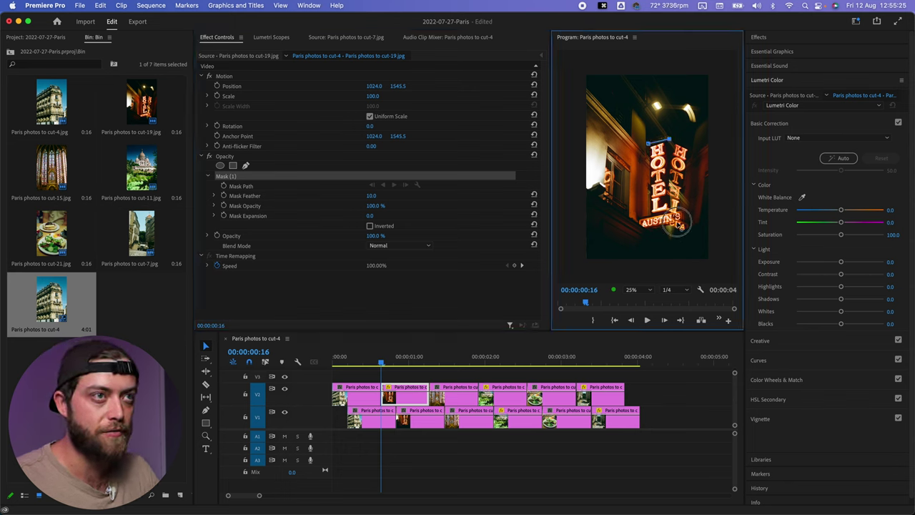
click(676, 214)
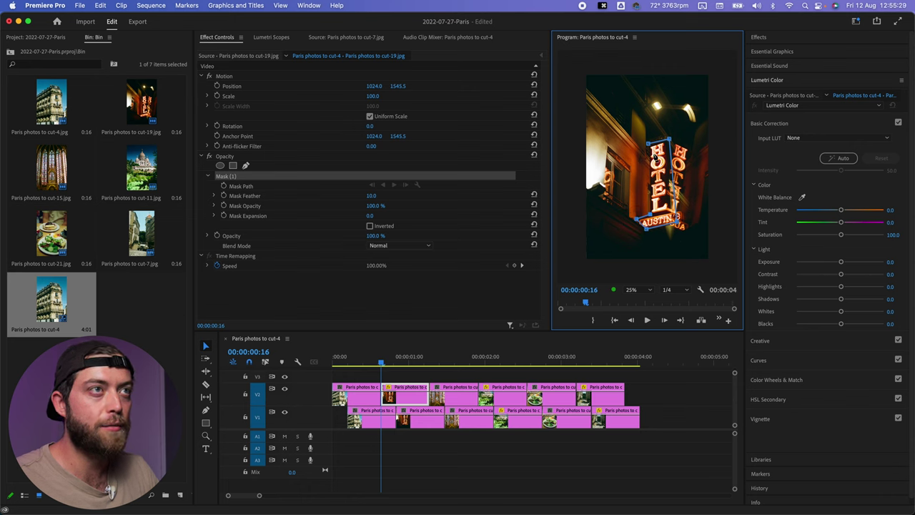
click(650, 146)
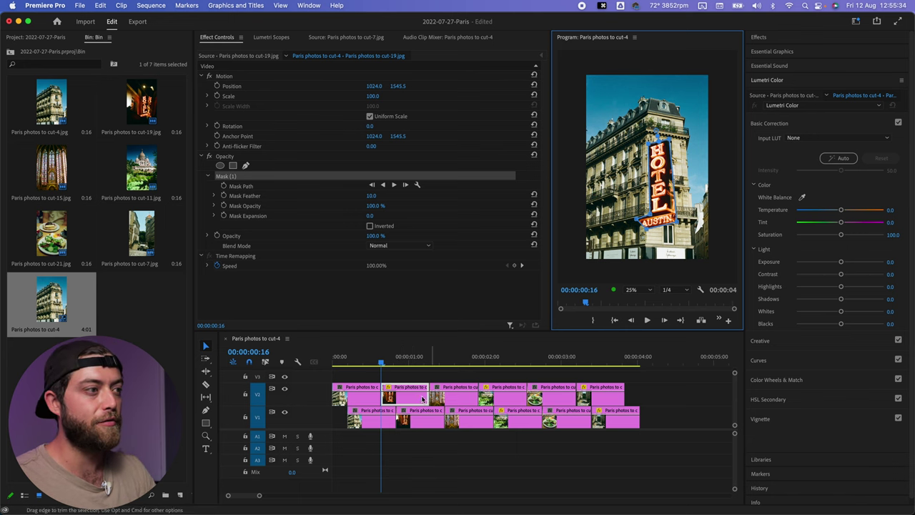
click(384, 363)
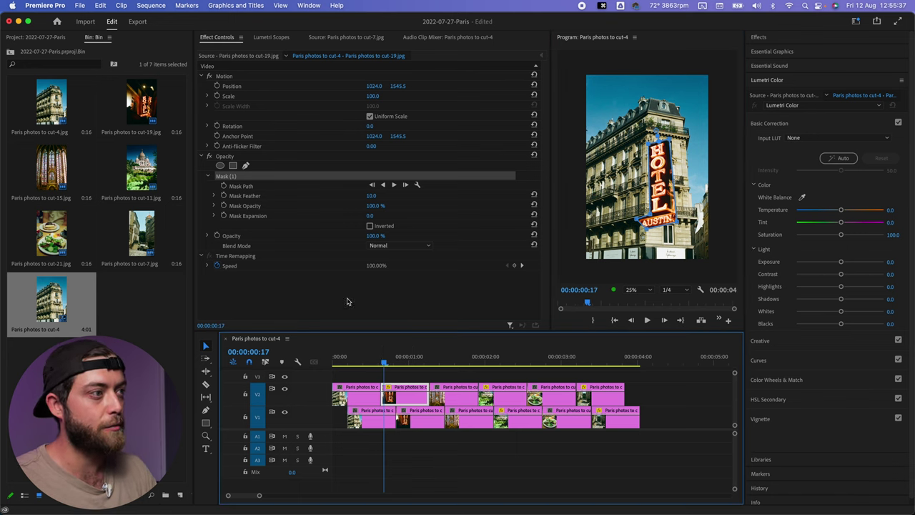
mouse_move(390, 366)
mouse_down()
mouse_move(368, 364)
mouse_move(399, 363)
mouse_up()
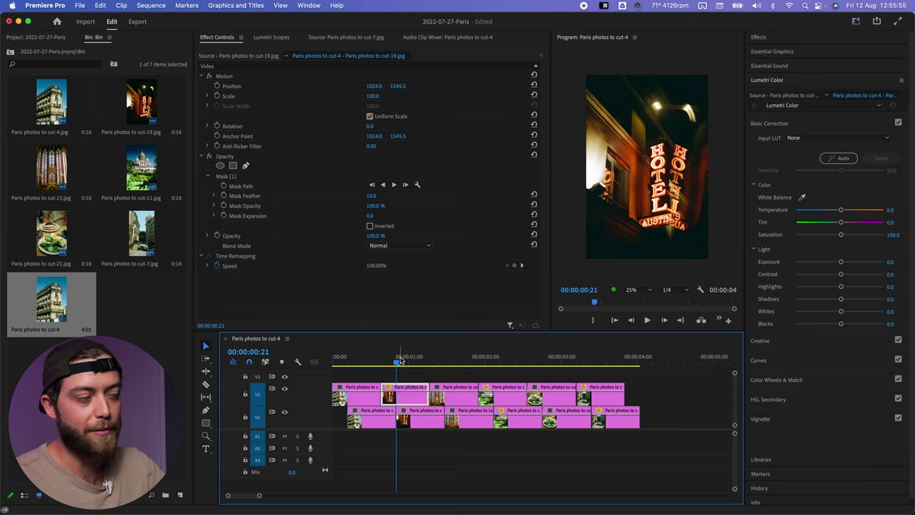
drag(399, 361, 428, 362)
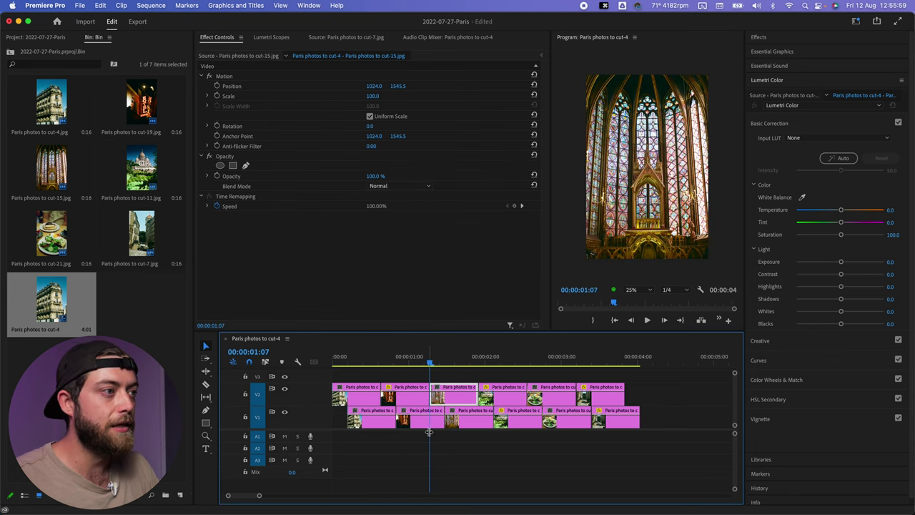
- Draw a closed pen opacity mask around the cathedral's central arched window
click(245, 165)
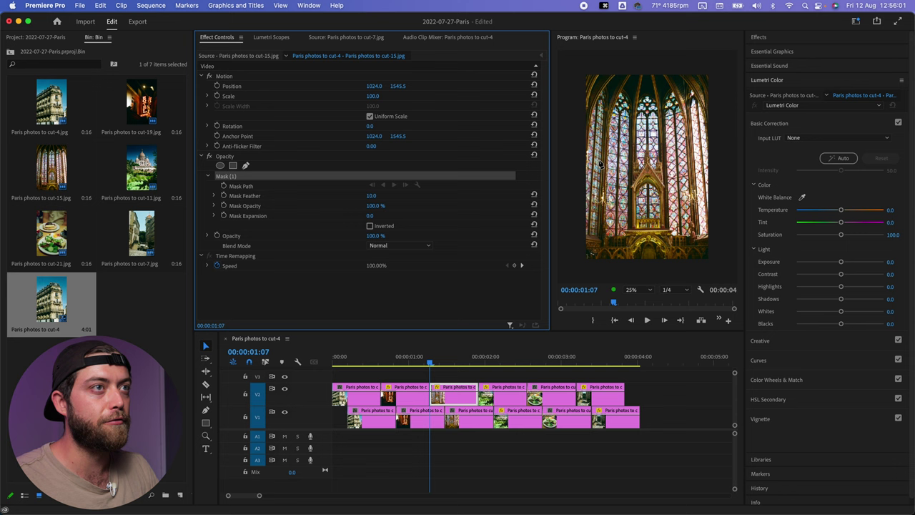
click(647, 166)
click(631, 185)
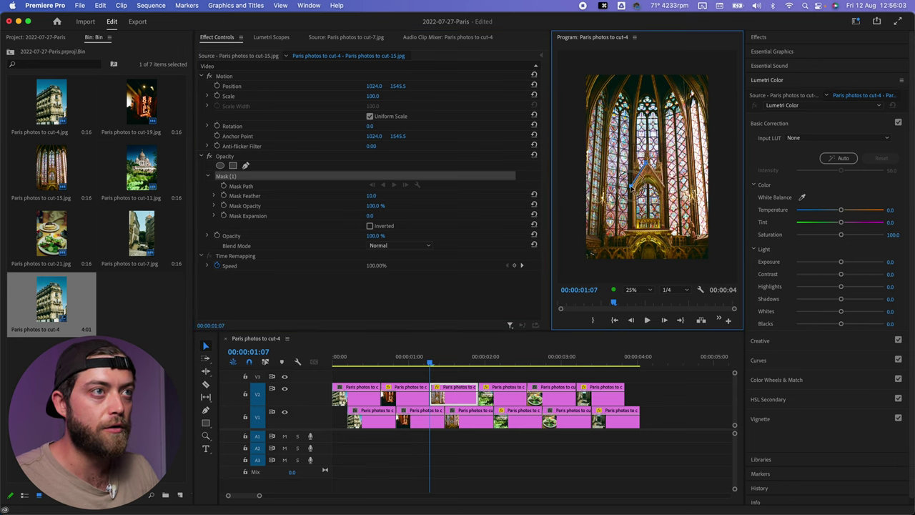
click(632, 230)
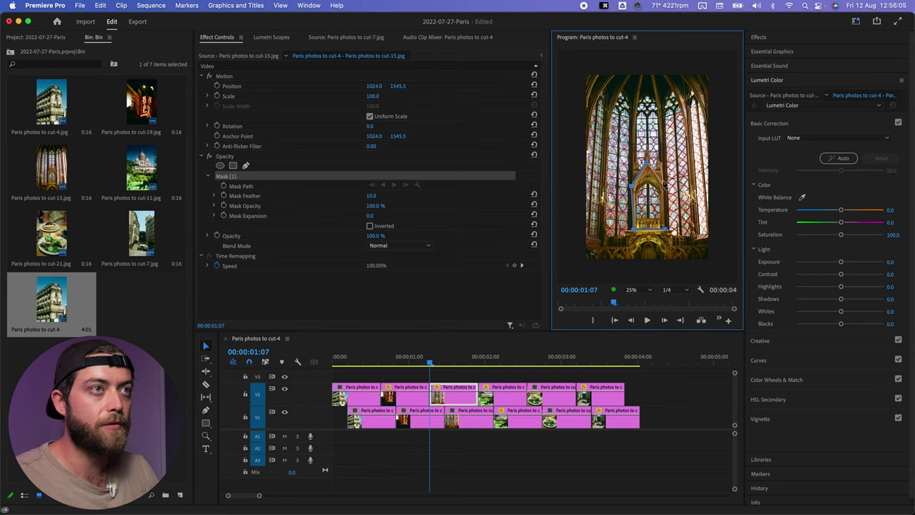
click(647, 166)
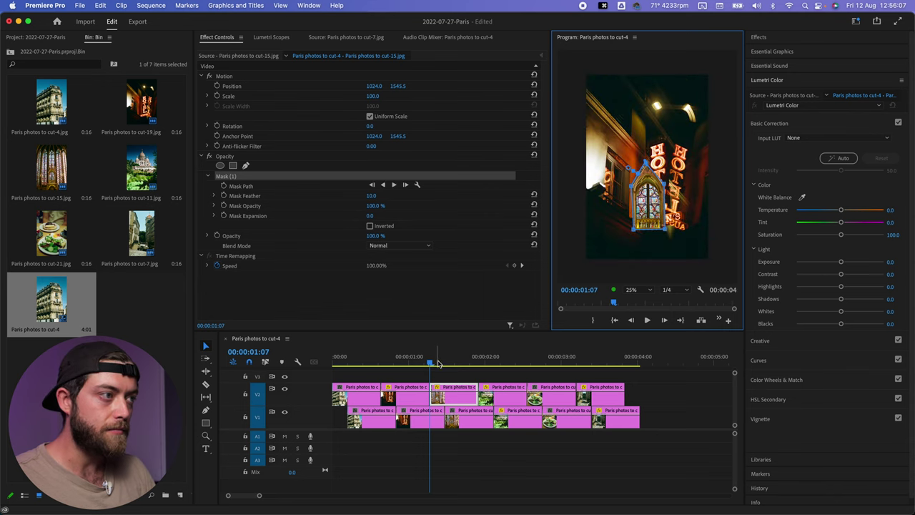
drag(439, 363, 479, 363)
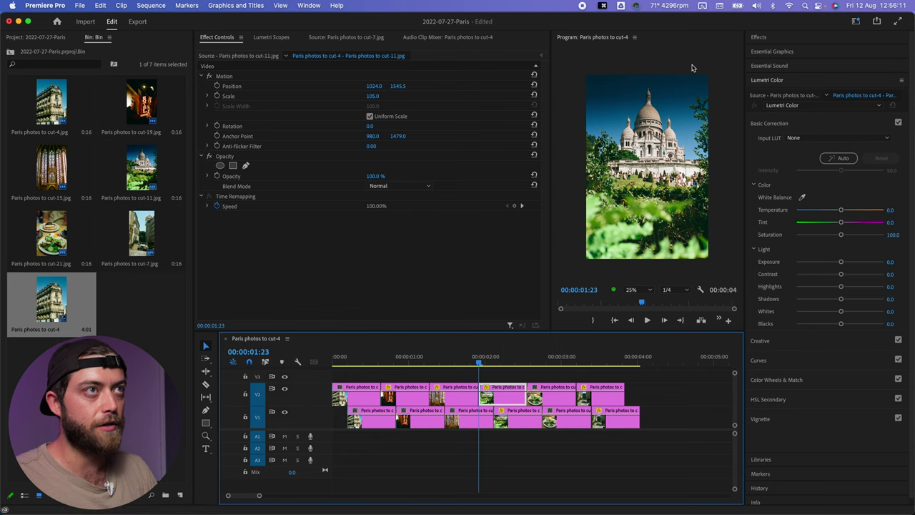
- Trace a closed pen opacity mask around the basilica domes, undoing stray points, then deselect
click(246, 166)
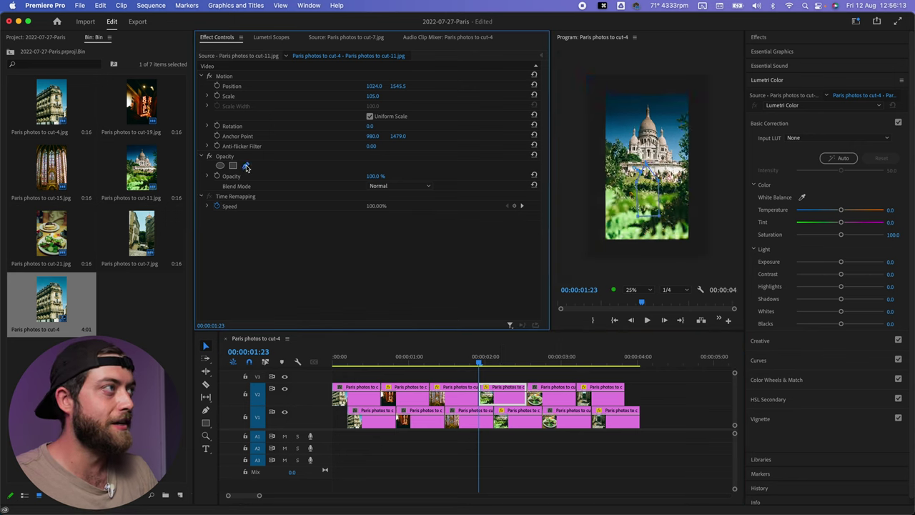
click(647, 89)
click(627, 116)
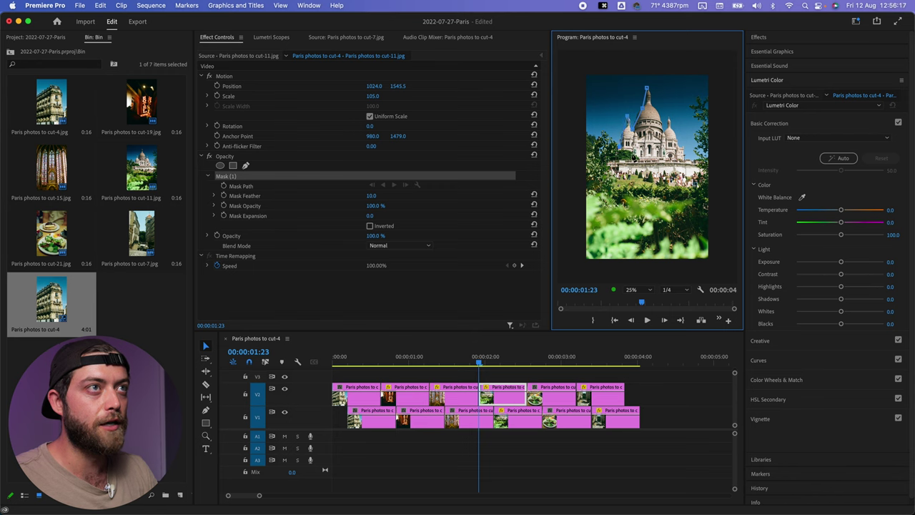
click(685, 151)
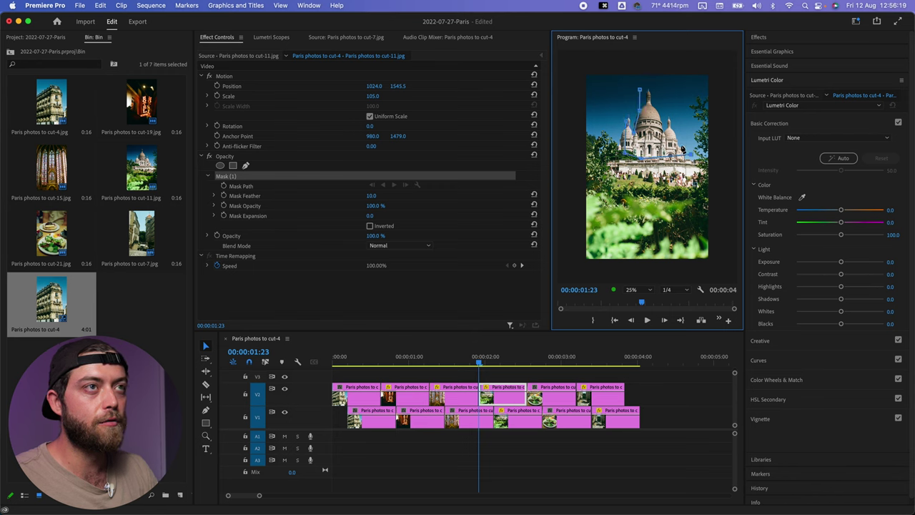
key(super+z)
key(super+z)
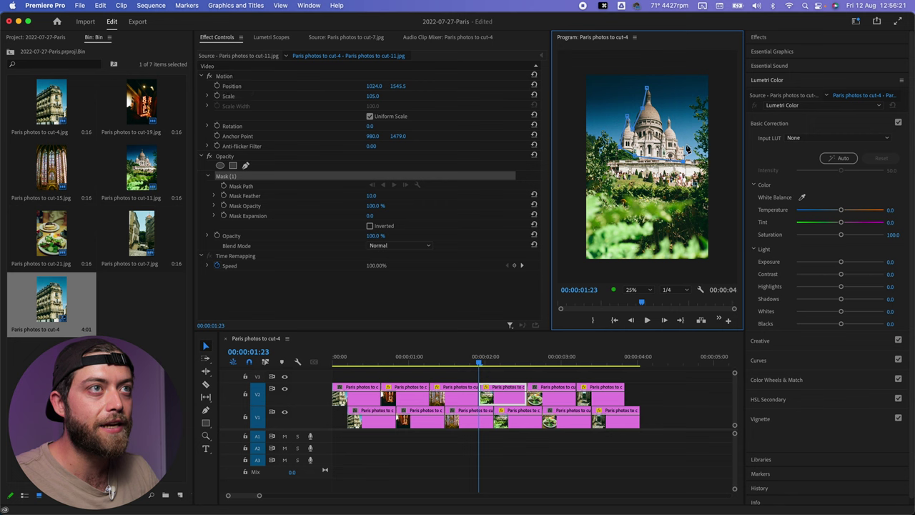
click(646, 89)
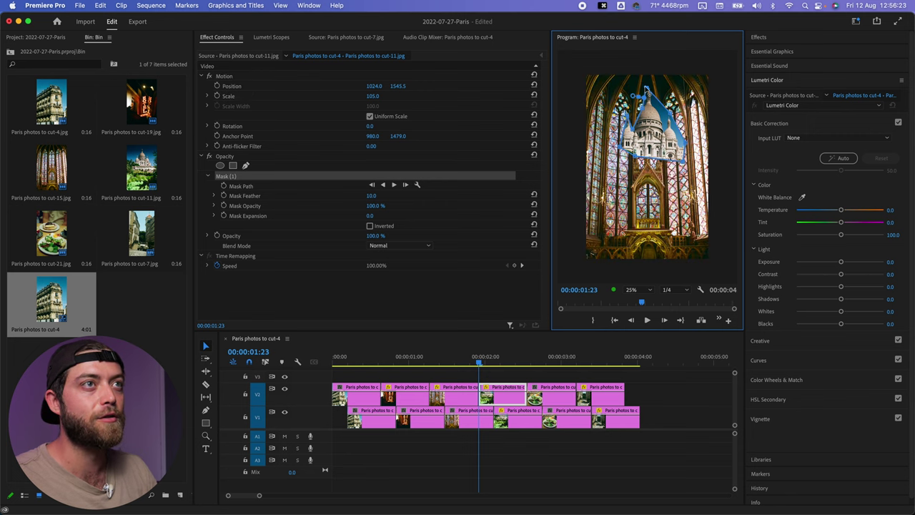
click(455, 363)
drag(455, 363, 528, 363)
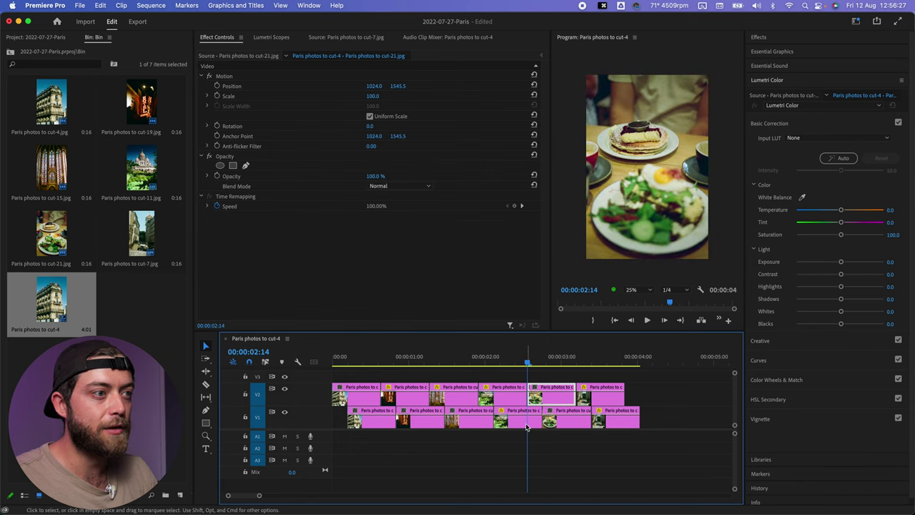
key(super+shift+a)
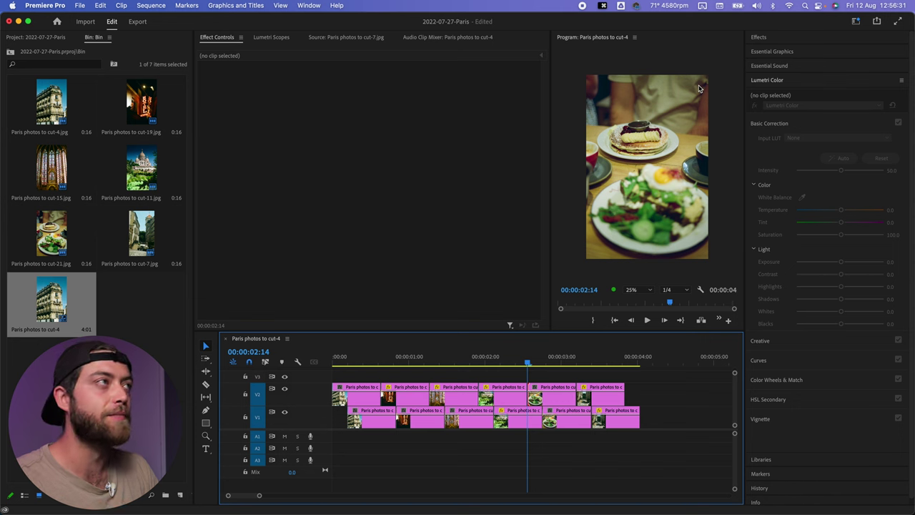
- On the cut-21 clip, draw a closed oval pen mask around the top pancake plate
click(536, 400)
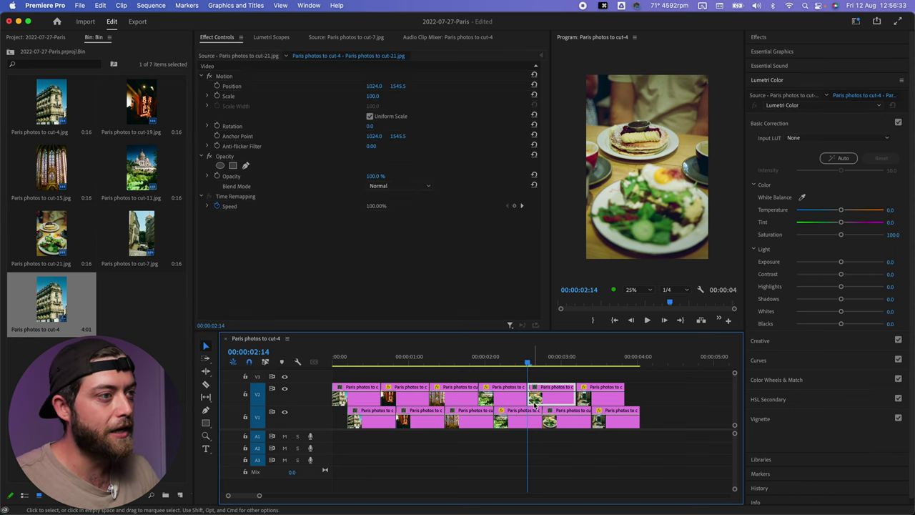
click(245, 165)
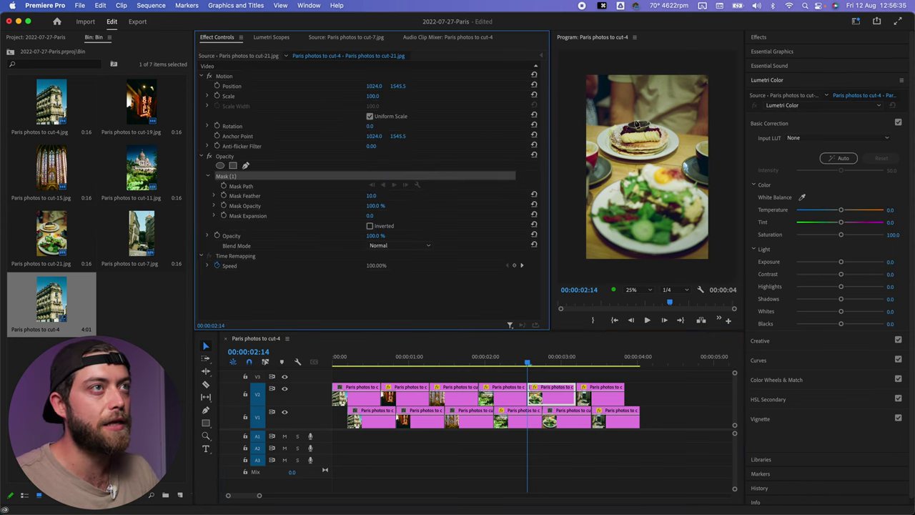
click(637, 123)
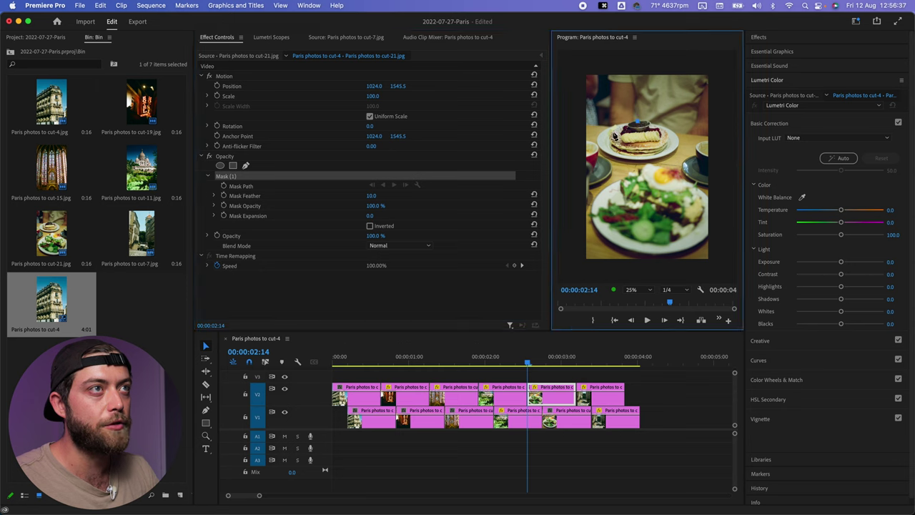
click(587, 154)
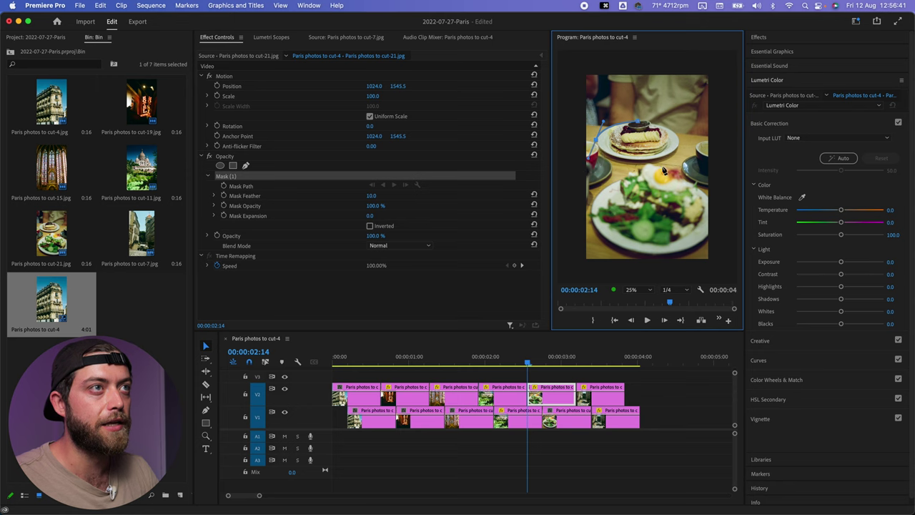
drag(658, 163, 603, 139)
click(681, 145)
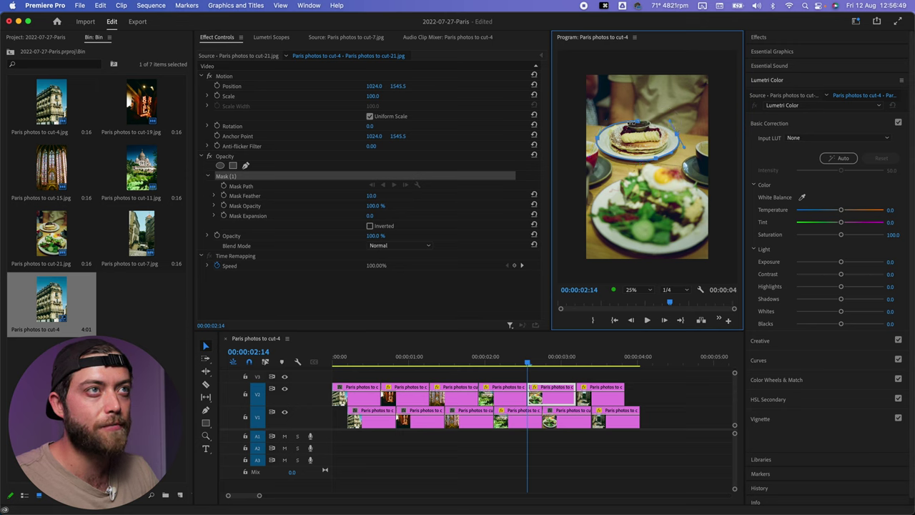
click(640, 125)
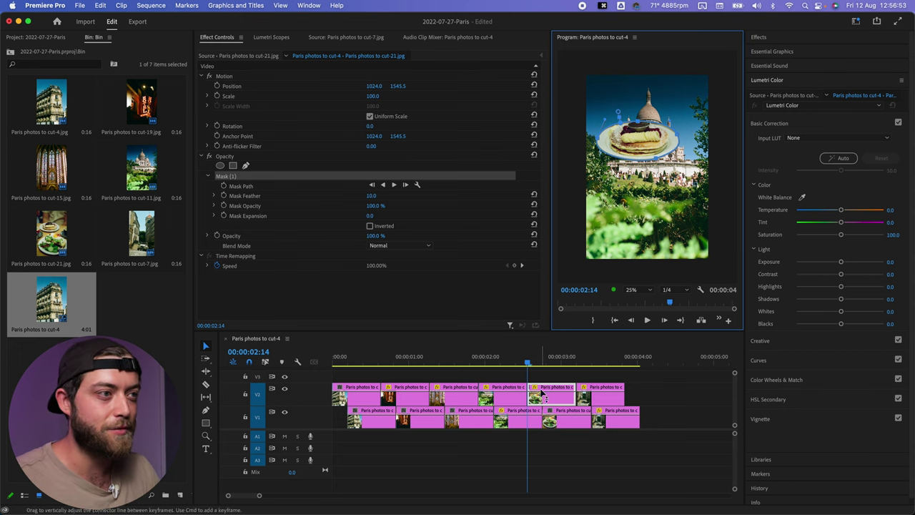
drag(527, 363, 576, 363)
- On the cut-7 street clip, draw a closed pen mask around the white vintage car
key(super+shift+a)
click(582, 398)
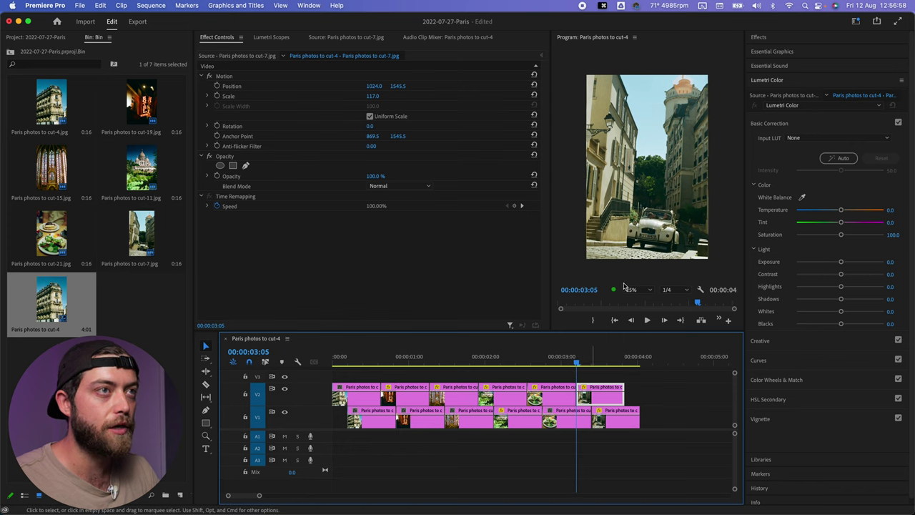
click(246, 166)
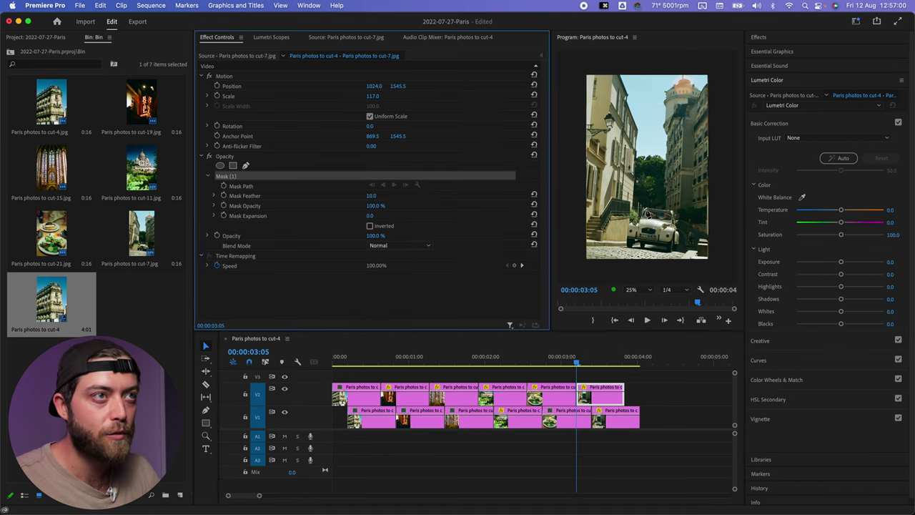
click(646, 209)
click(677, 252)
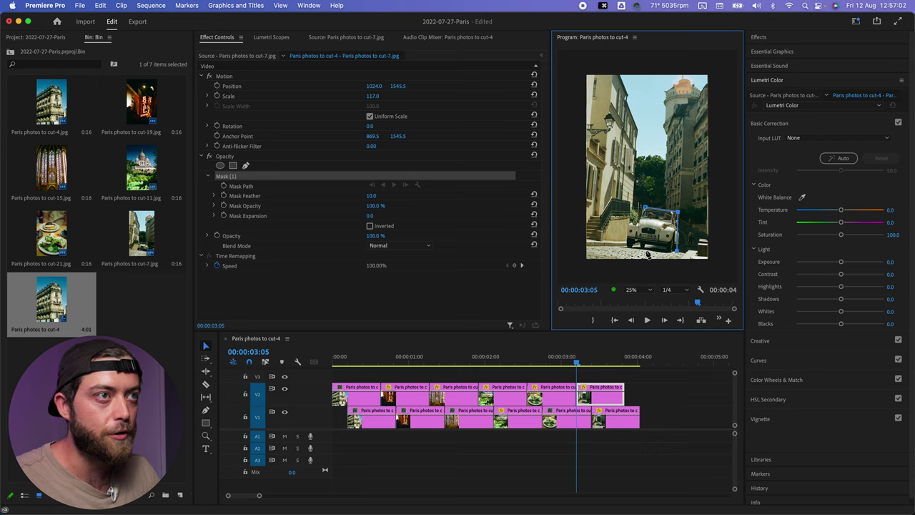
click(625, 250)
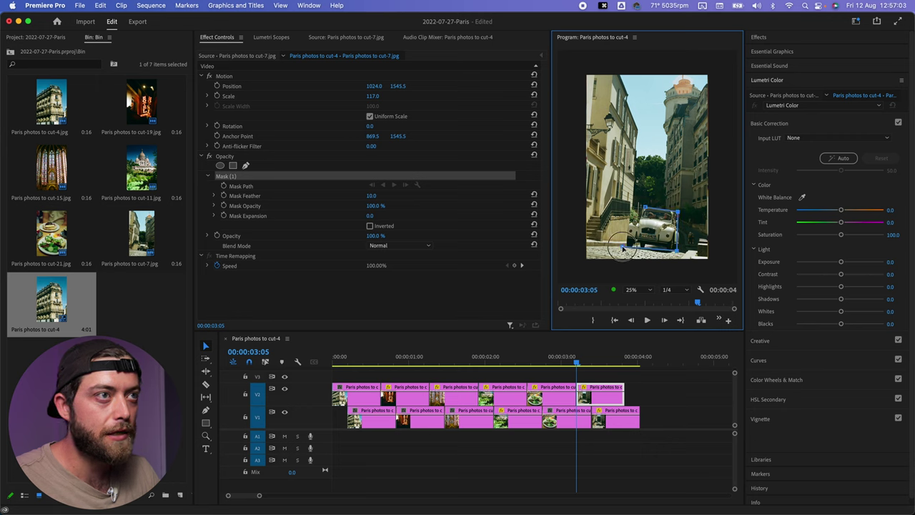
click(647, 212)
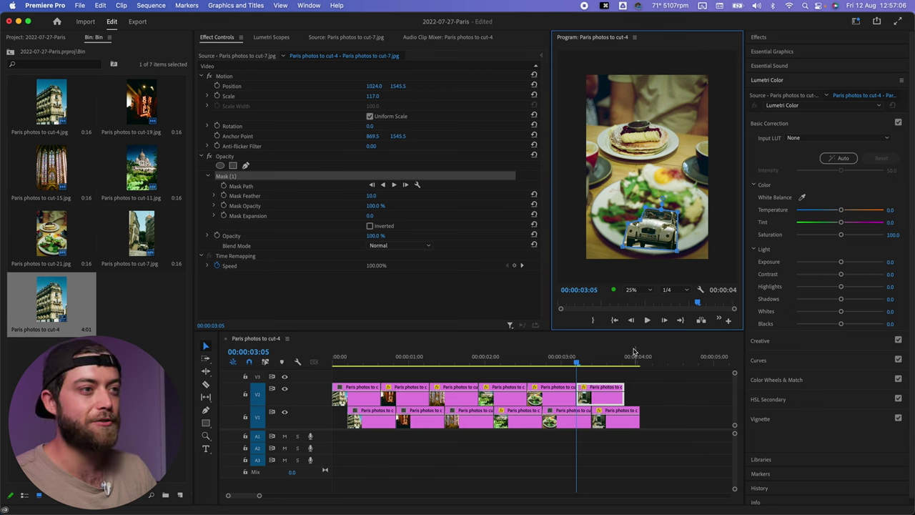
drag(576, 362, 306, 372)
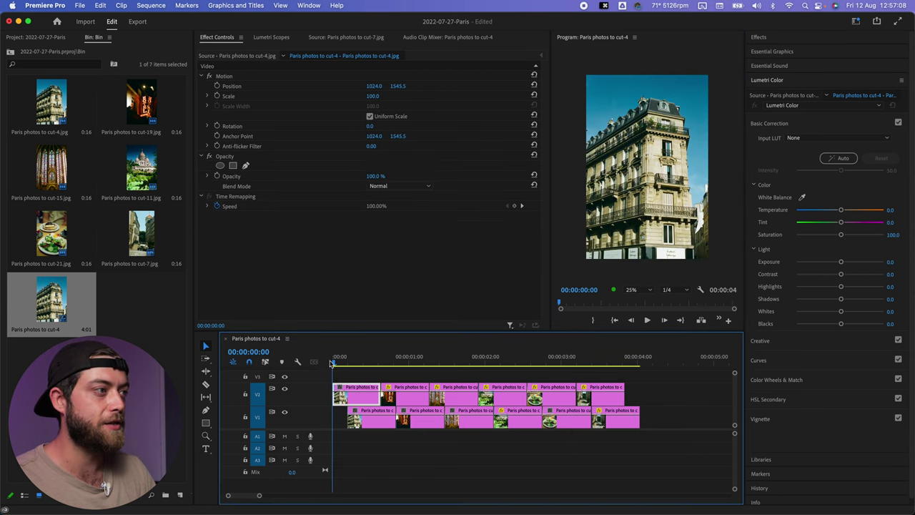
- Play the collage from the start, then select the cut-19 HOTEL sign clip on V2
key(space)
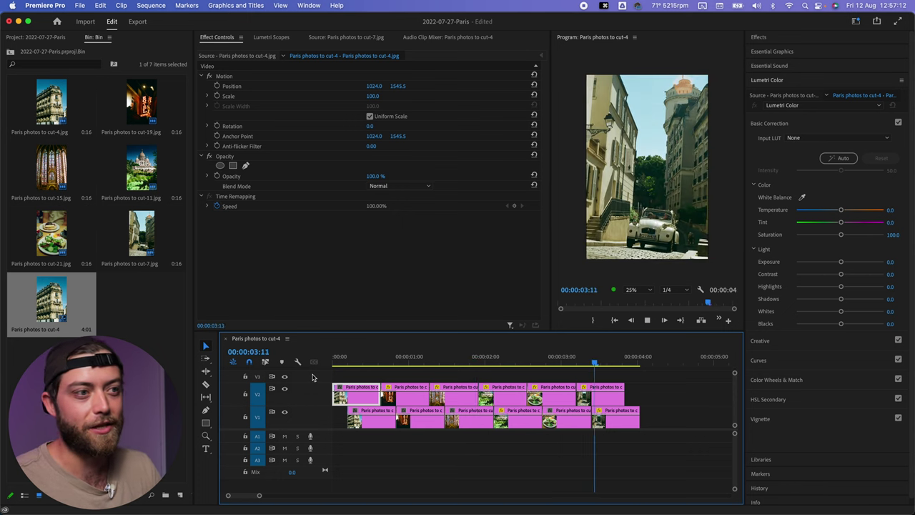
drag(343, 363, 379, 366)
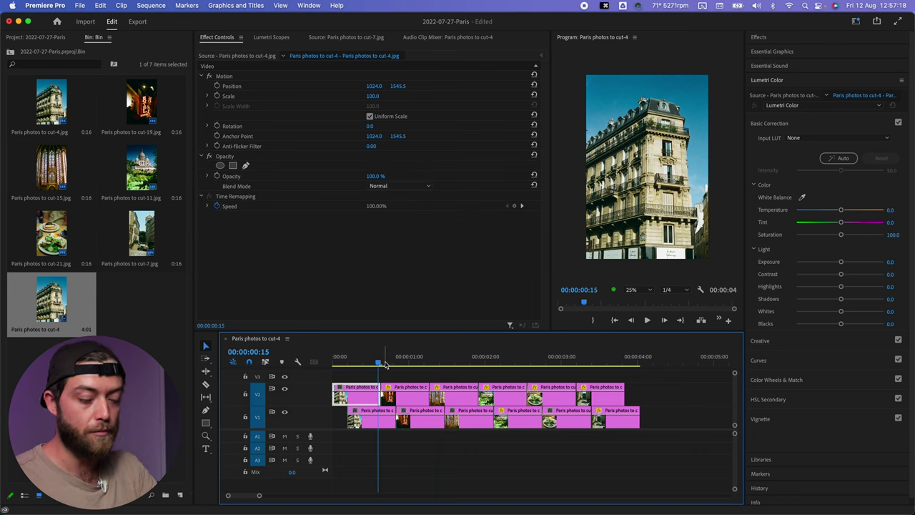
click(390, 405)
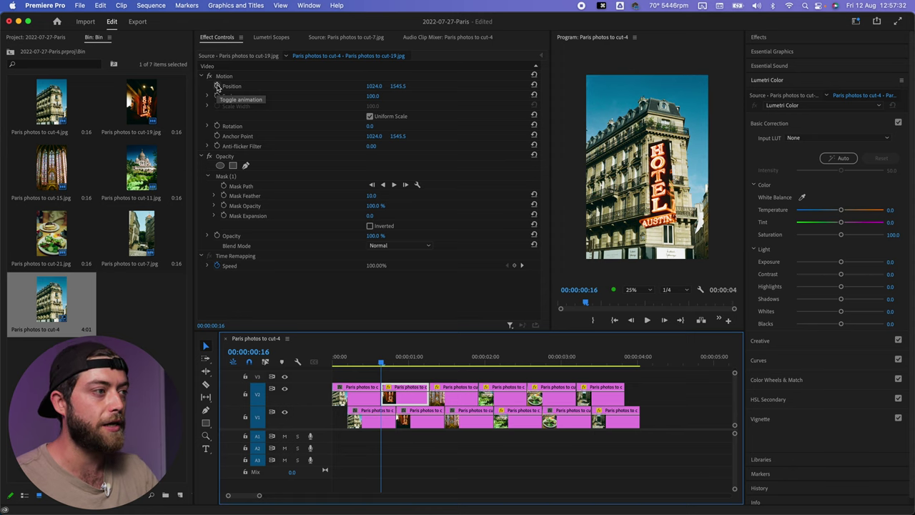
- Keyframe the HOTEL sign's Position from x 2262 to 1024 so it slides in from the right
click(217, 85)
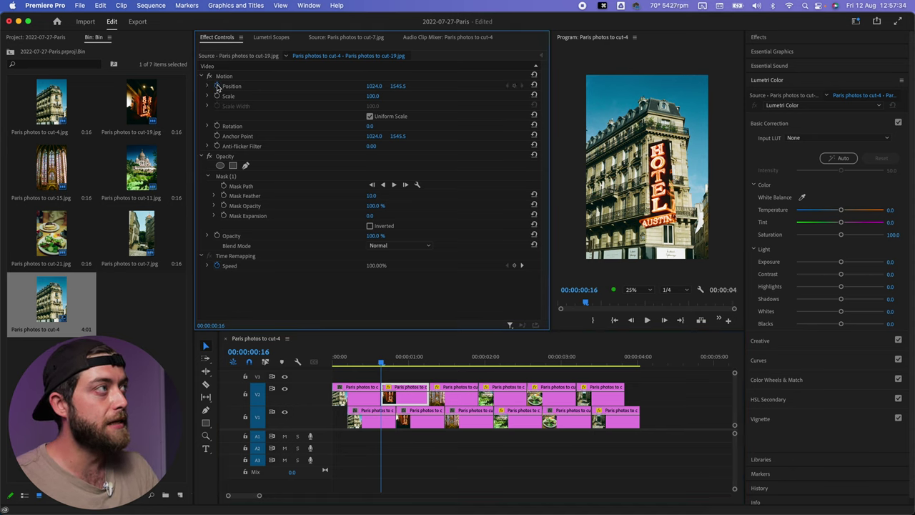
key(Right)
key(Right)
key(Right)
key(Right)
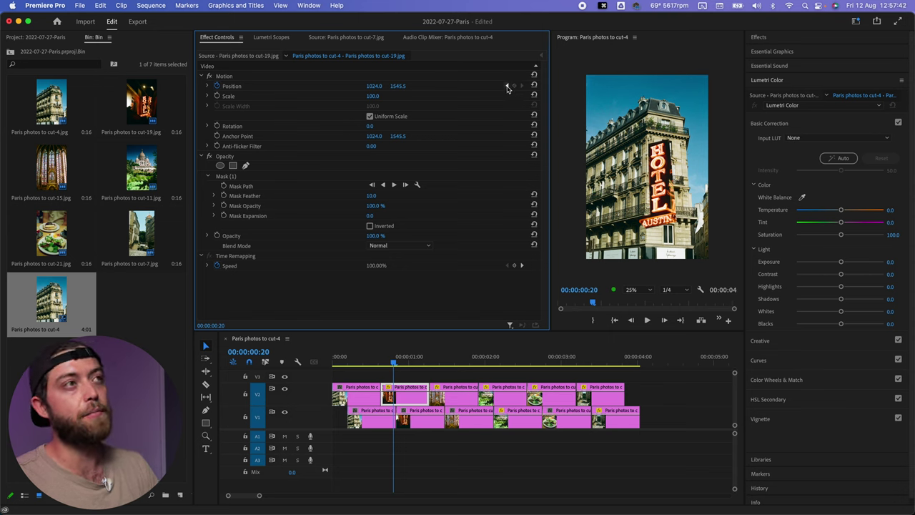
click(507, 86)
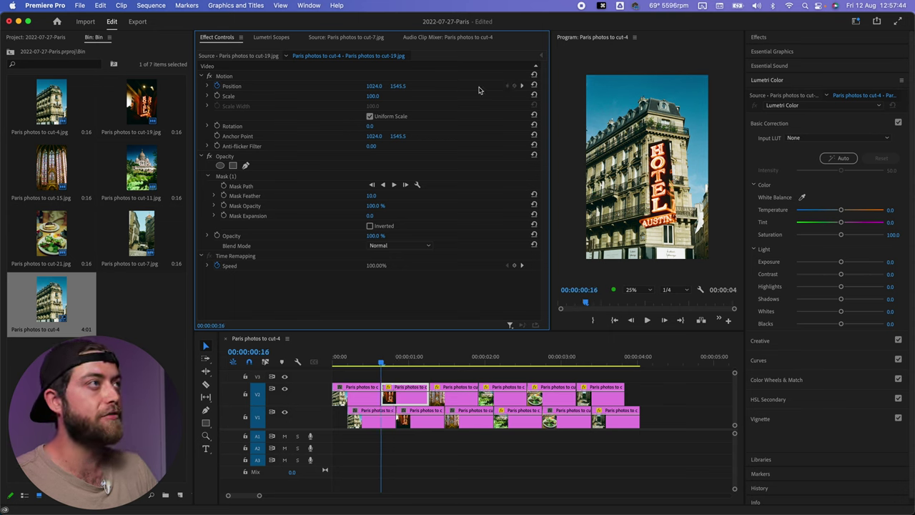
drag(378, 86, 451, 87)
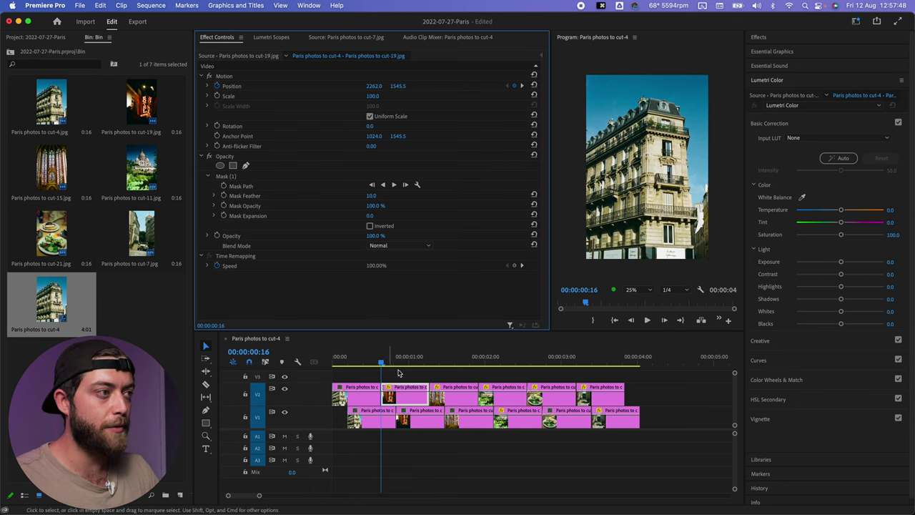
drag(388, 362, 431, 365)
key(space)
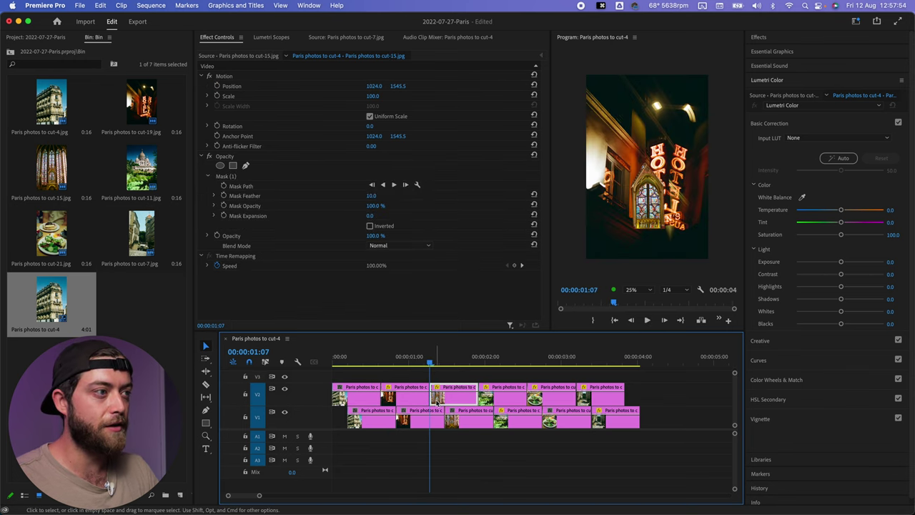
- Keyframe cut-15's Position from y 3605.5 to 1545.5 so the window slides up, then preview
click(217, 85)
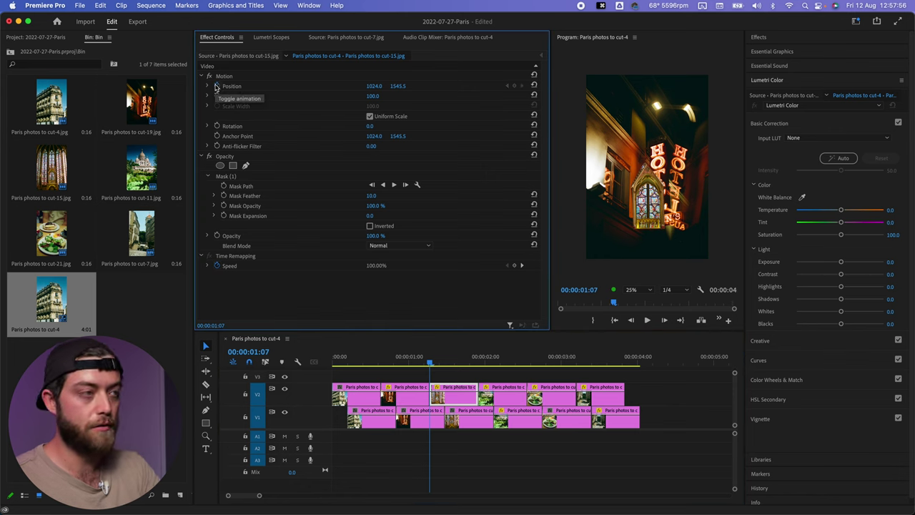
key(Right)
key(Right)
key(Right)
click(515, 87)
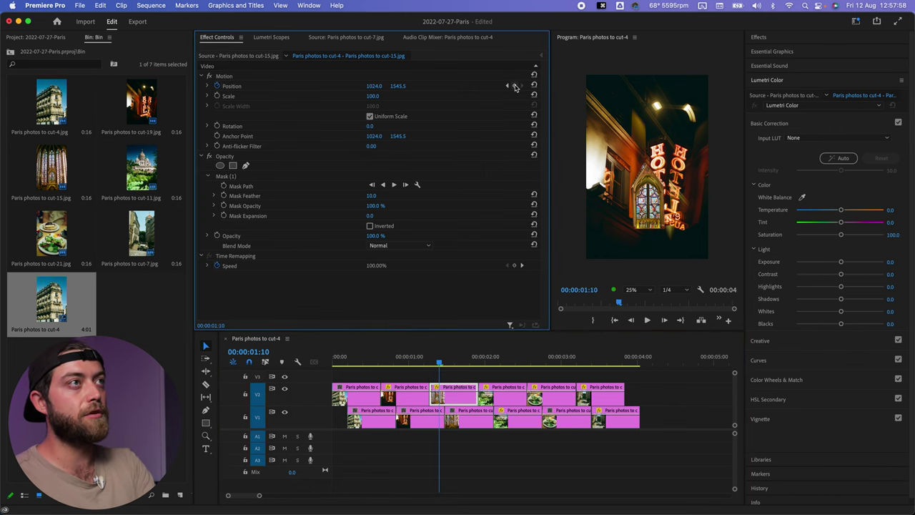
key(Left)
key(Left)
key(Left)
drag(393, 85, 400, 85)
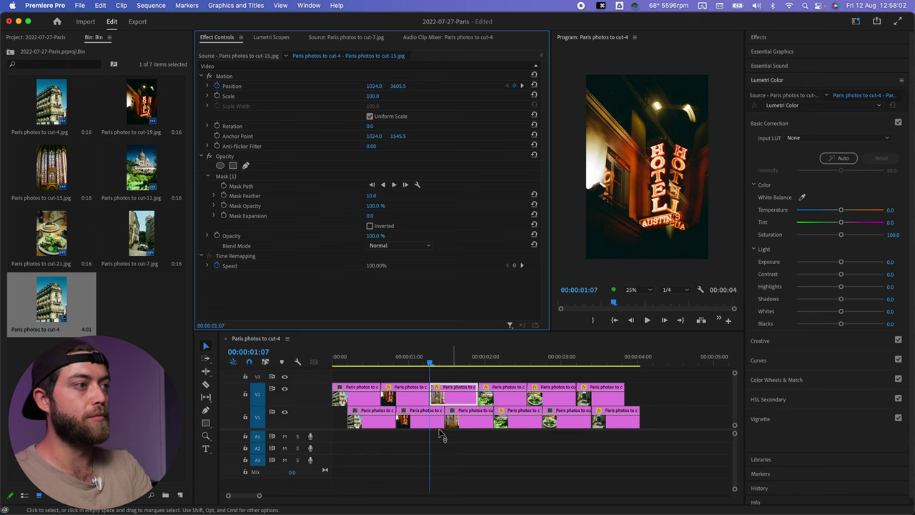
click(420, 362)
key(space)
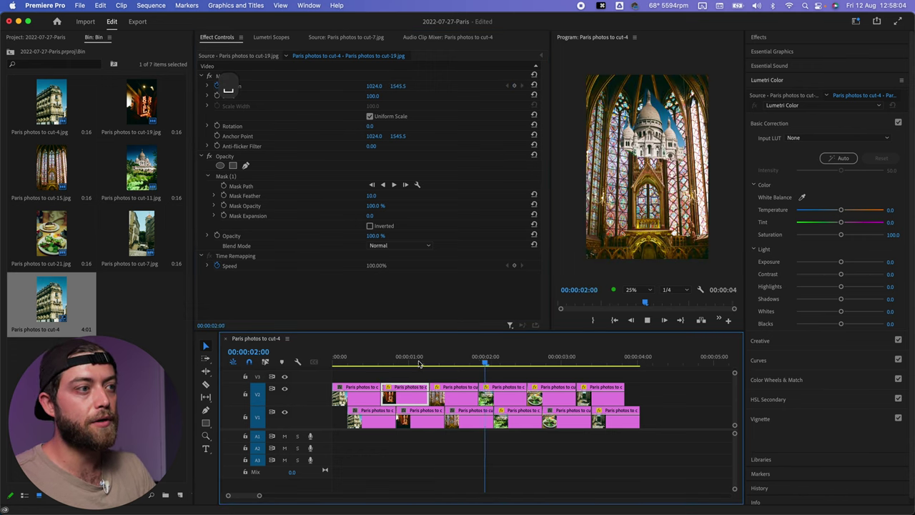
click(491, 359)
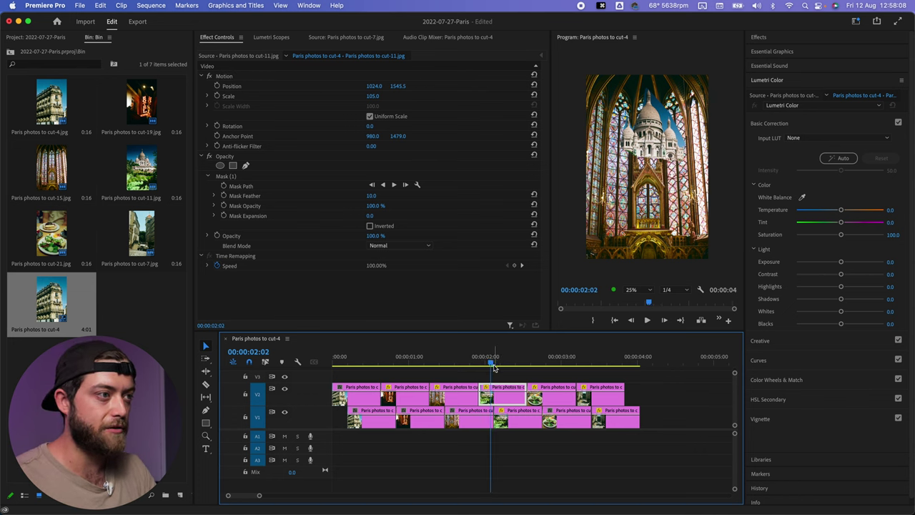
key(Home)
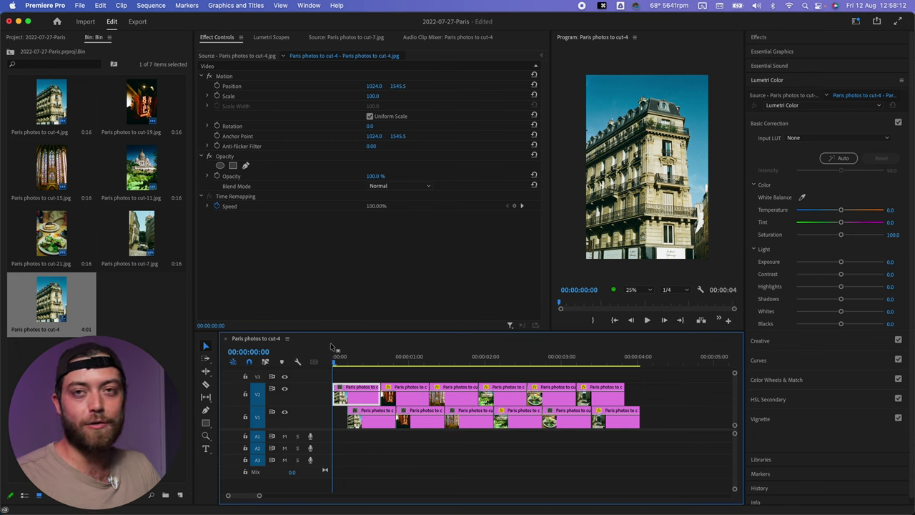
key(space)
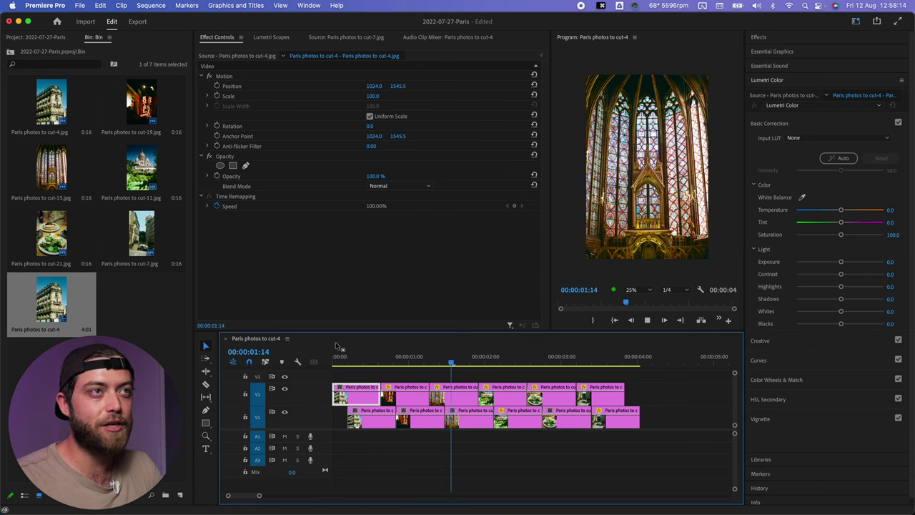
key(space)
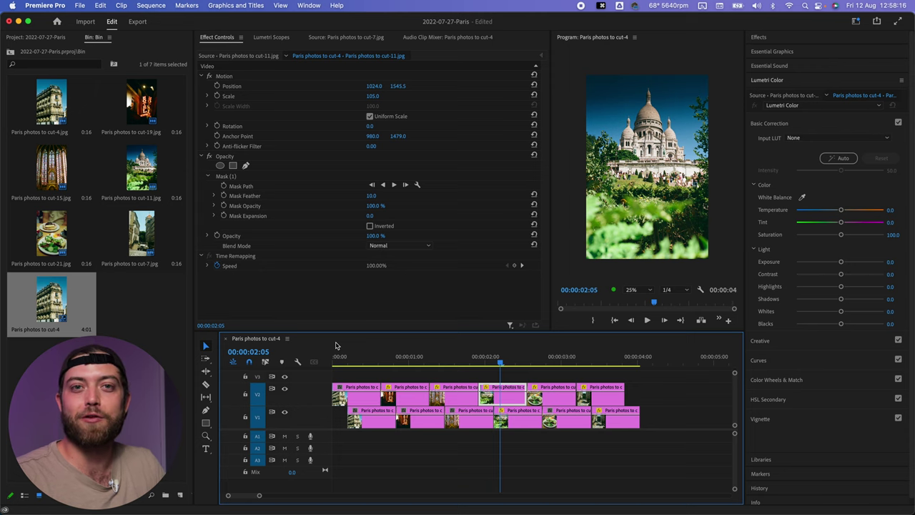